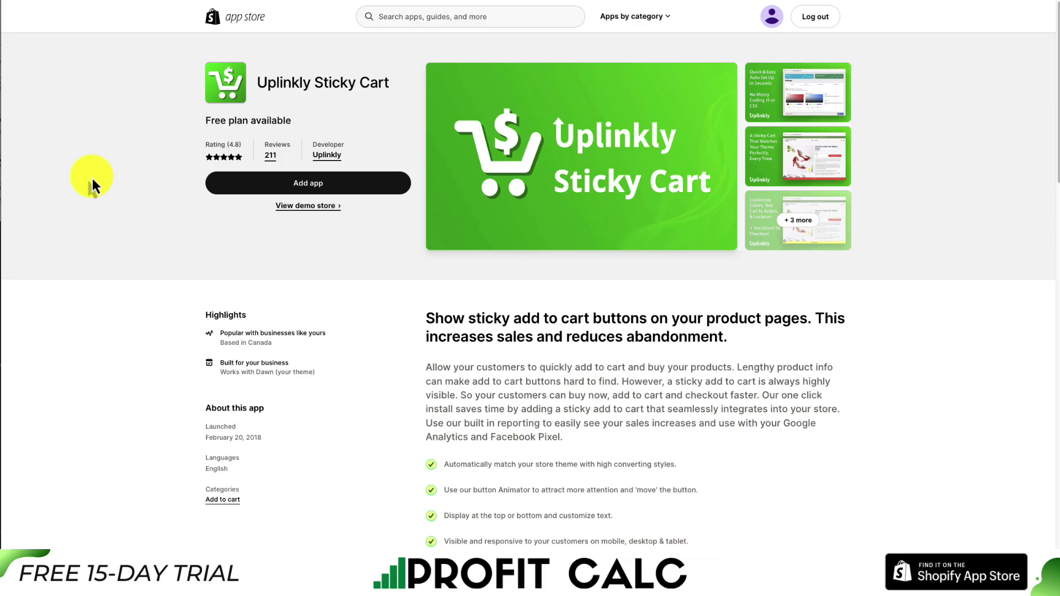
# - Review the Sticky Cart app listing, highlighting the free plan note and responsive-design feature
pyautogui.moveTo(215, 120); pyautogui.dragTo(256, 121)
pyautogui.scroll(-9, 231, 177)
pyautogui.moveTo(234, 248); pyautogui.dragTo(331, 255)
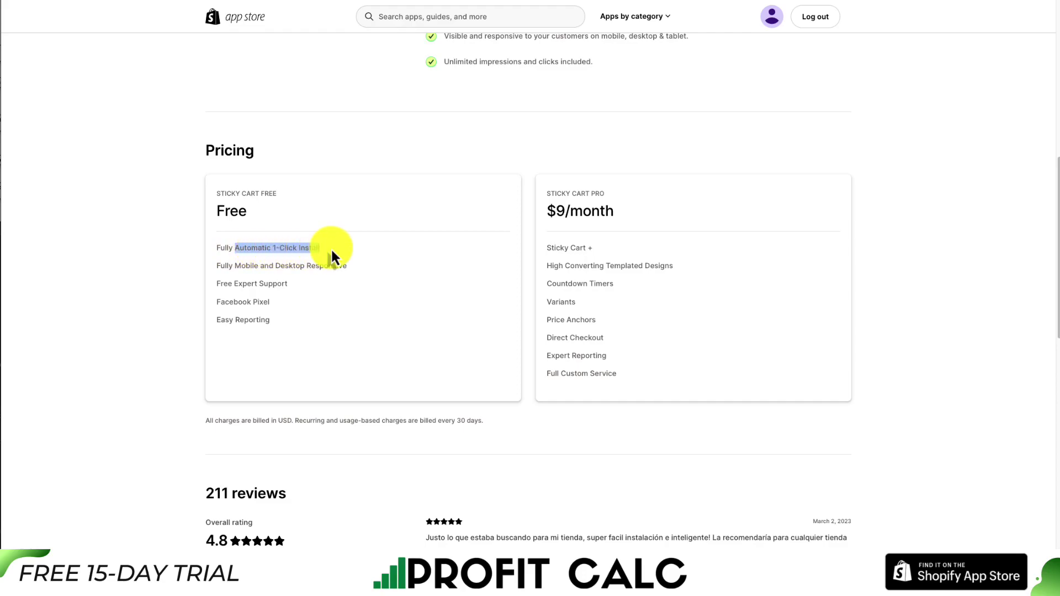
pyautogui.moveTo(241, 266); pyautogui.dragTo(330, 287)
pyautogui.scroll(10, 330, 287)
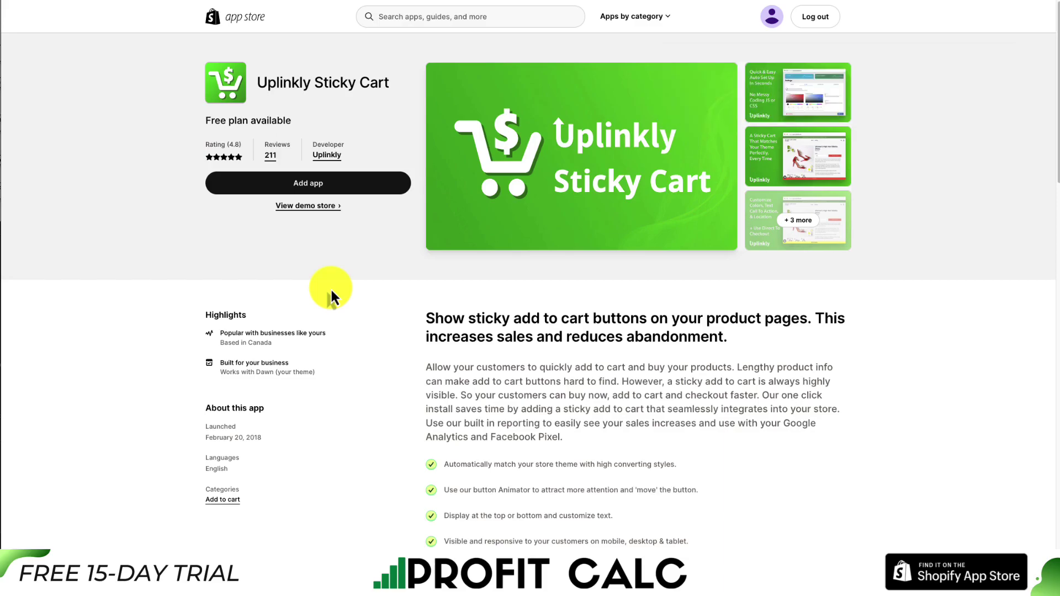
pyautogui.moveTo(259, 82); pyautogui.dragTo(306, 82)
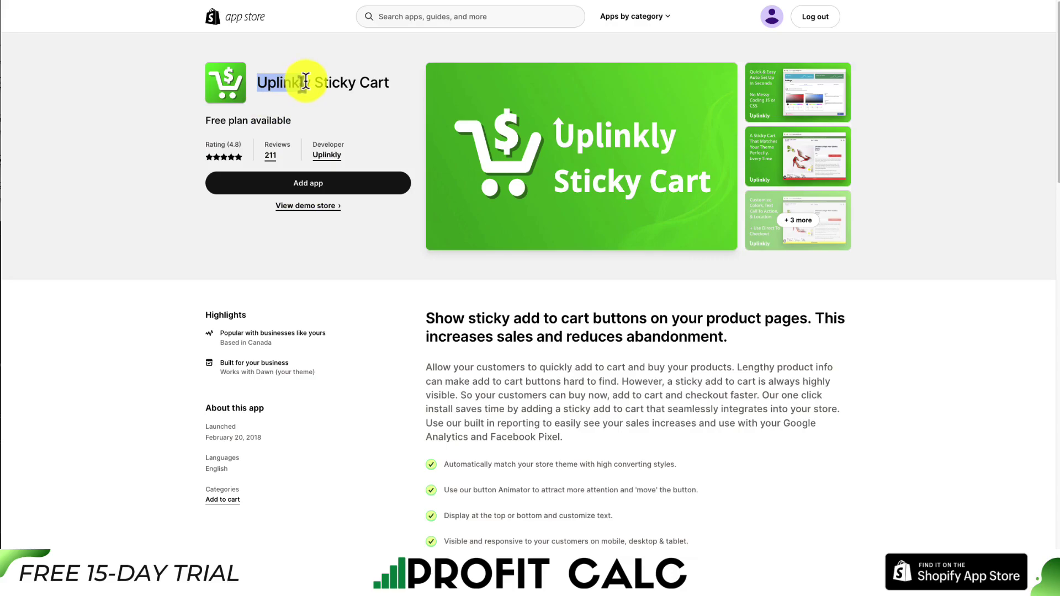
# - Install Uplinkly Sticky Cart on the free Basic plan
pyautogui.click(358, 118)
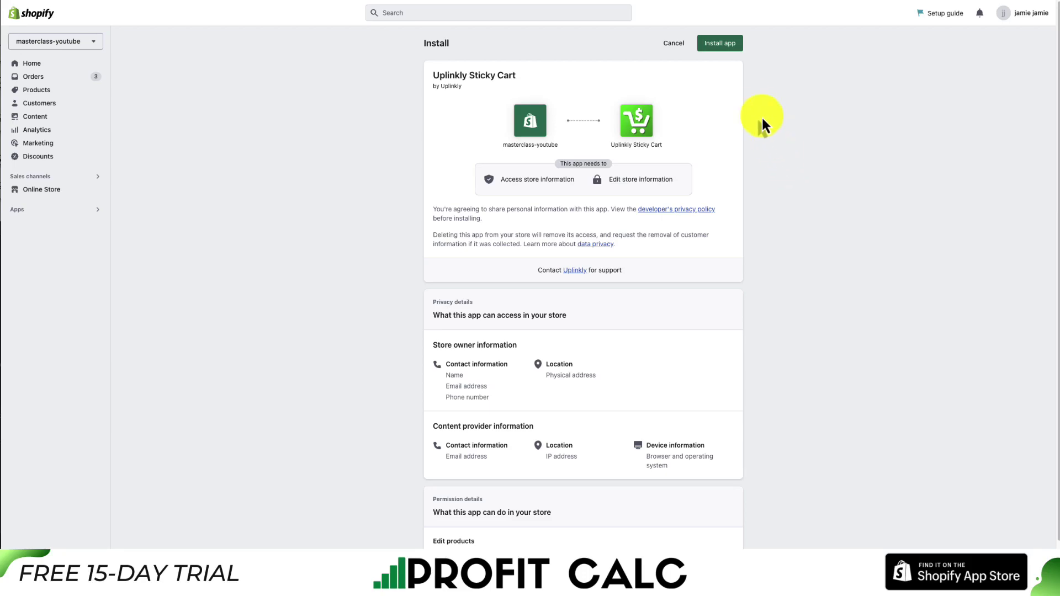
pyautogui.click(725, 46)
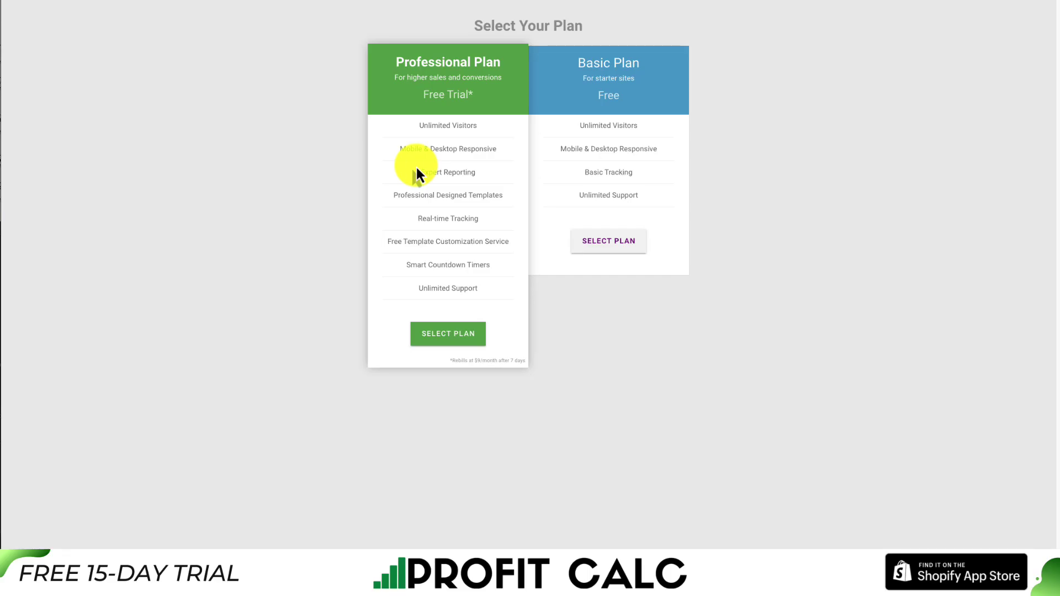
pyautogui.click(605, 239)
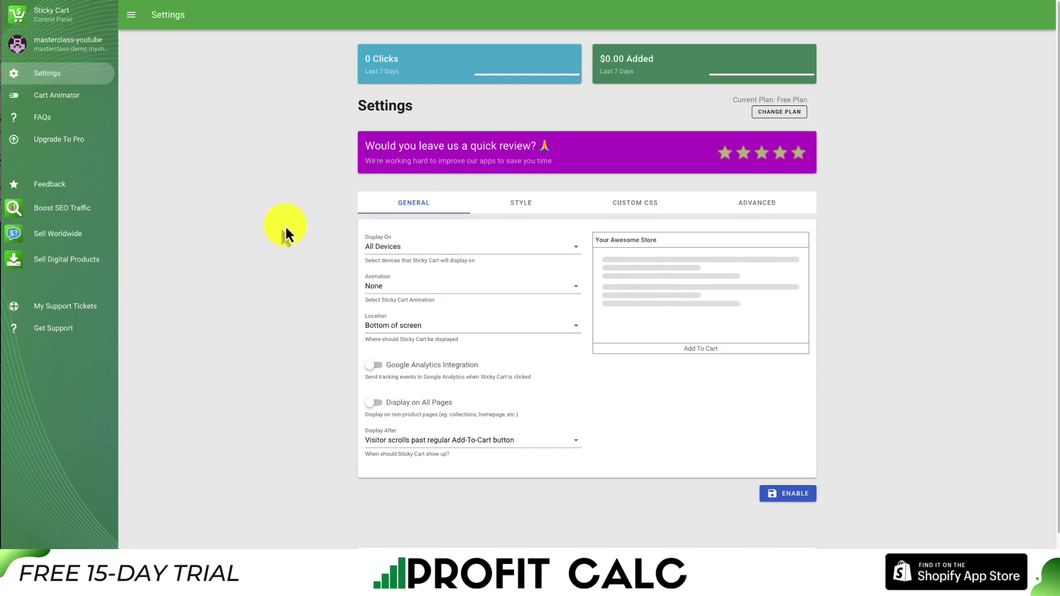
# - Keep the bar on all devices, set its animation to Bounce, and enable Google Analytics tracking
pyautogui.click(386, 251)
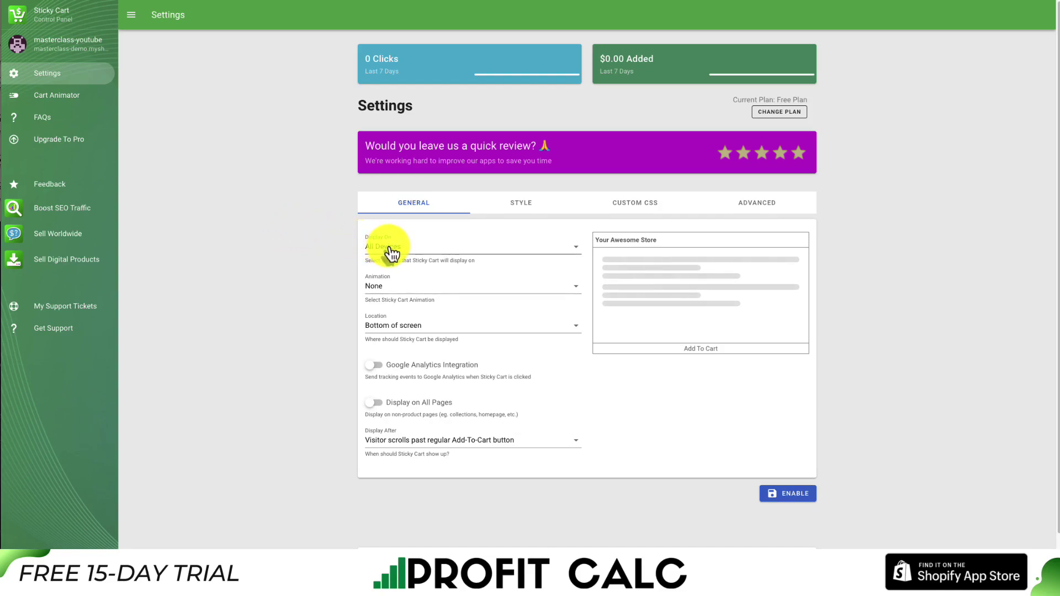
pyautogui.click(279, 254)
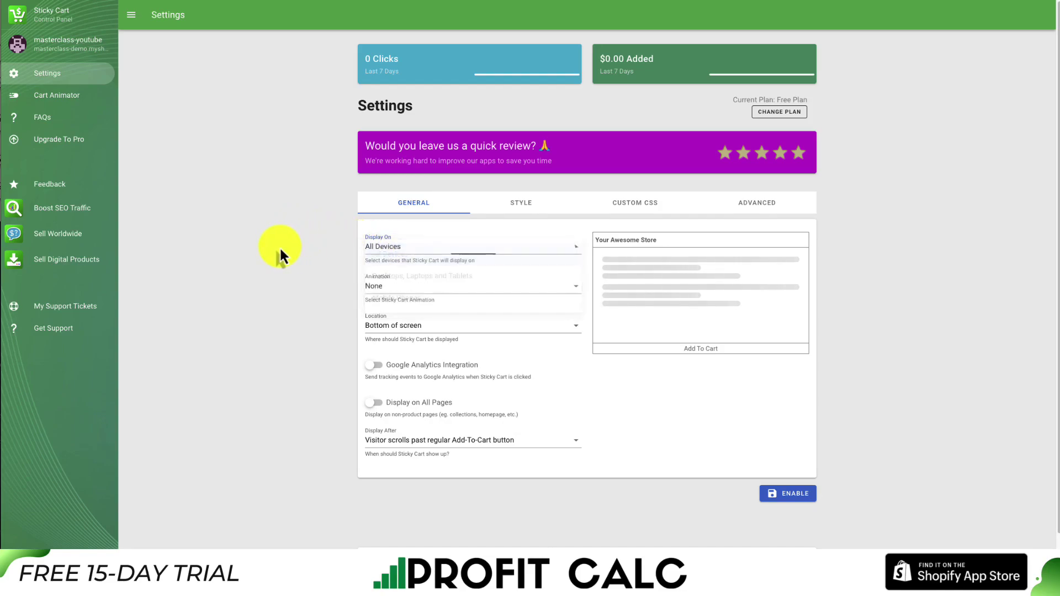
pyautogui.click(378, 286)
pyautogui.click(371, 316)
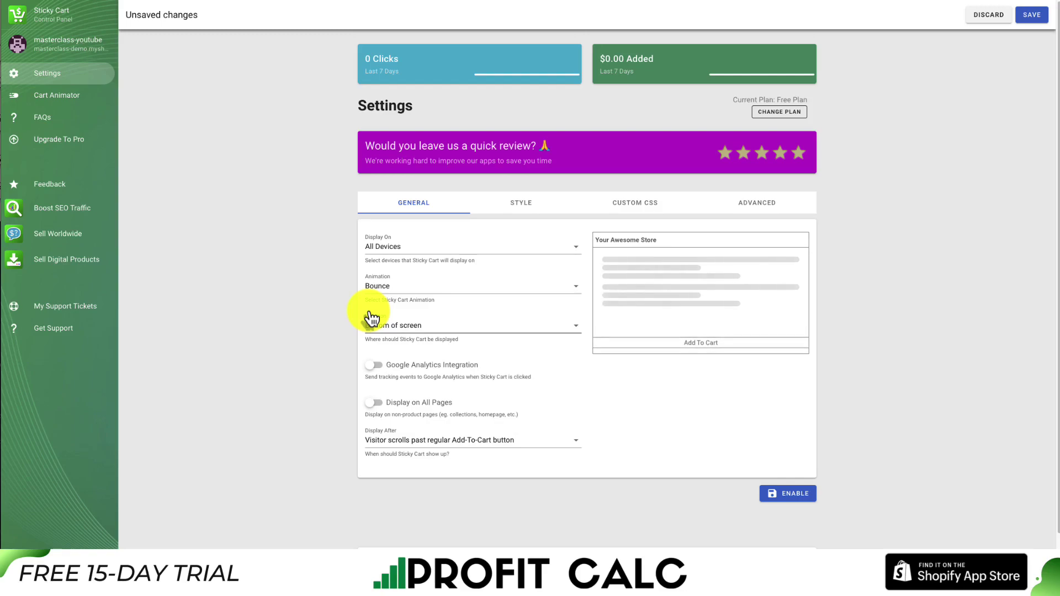
pyautogui.click(374, 365)
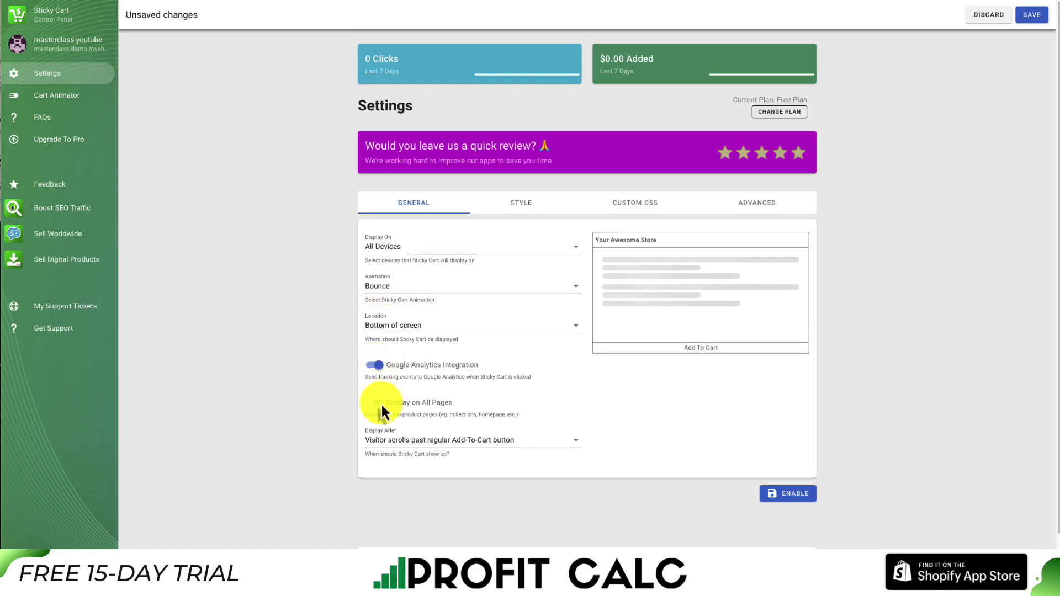
# - Limit the bar to product pages and keep Display After set to after the Add-To-Cart button
pyautogui.click(375, 406)
pyautogui.moveTo(377, 412); pyautogui.dragTo(496, 407)
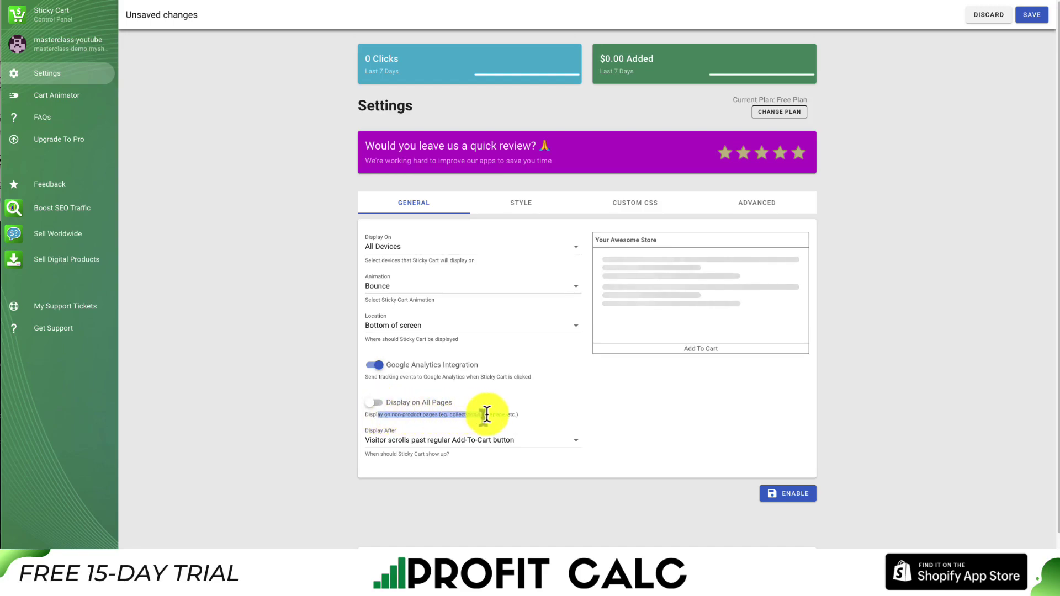
pyautogui.click(403, 418)
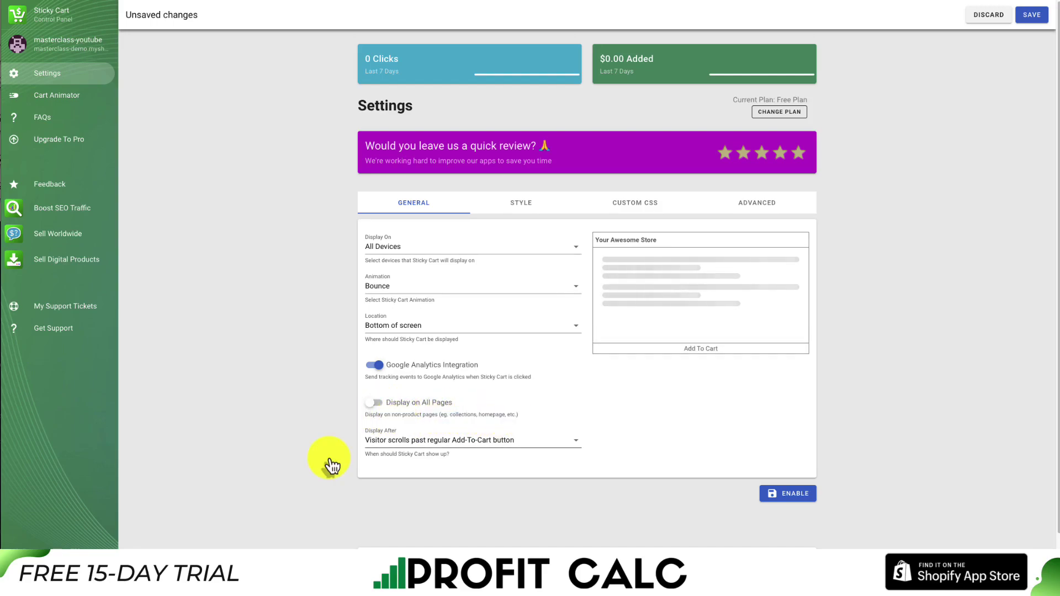
pyautogui.click(492, 447)
pyautogui.scroll(-3, 486, 475)
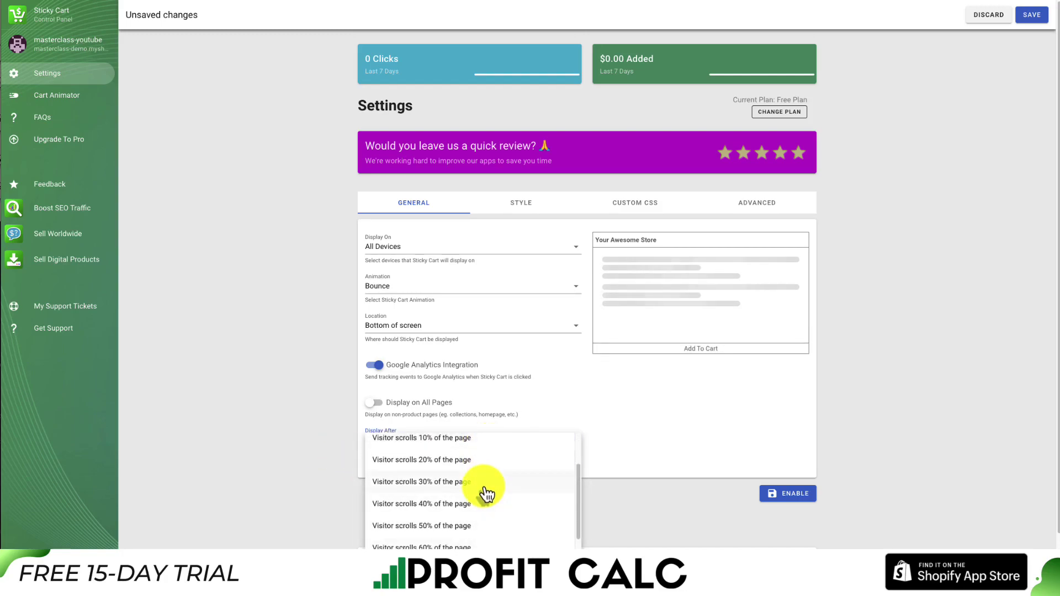
pyautogui.scroll(5, 486, 485)
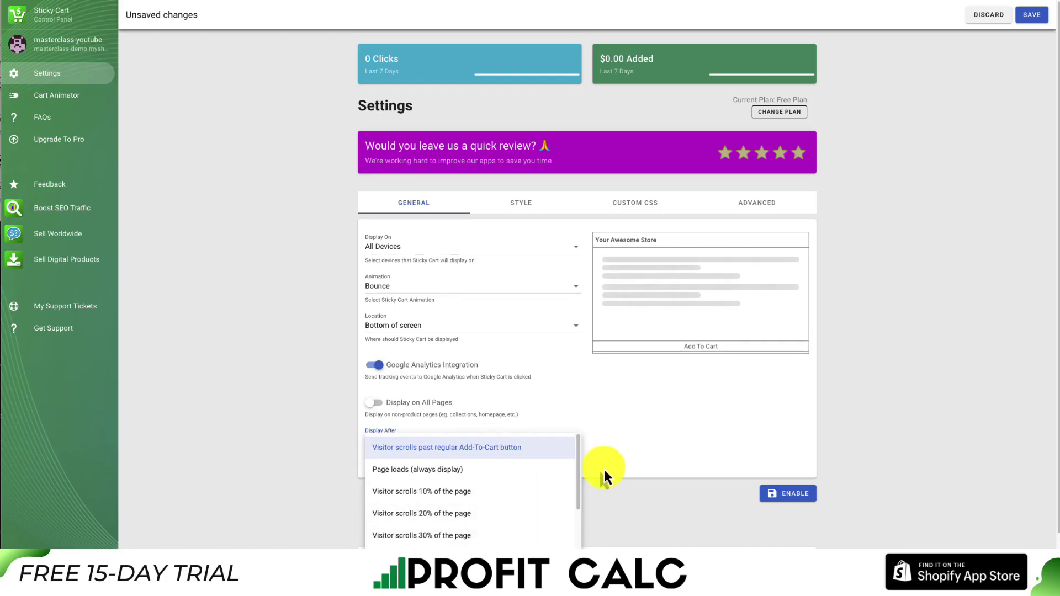
pyautogui.click(685, 485)
pyautogui.click(519, 204)
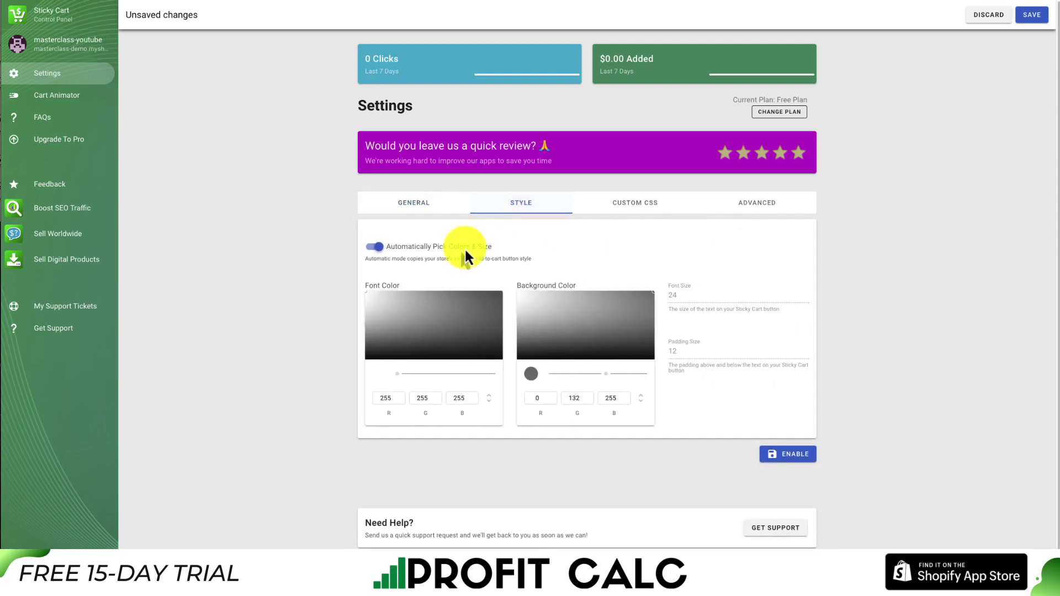
# - Turn on Automatically Pick Colors & Size and keep the Advanced cart mode at Normal
pyautogui.click(376, 247)
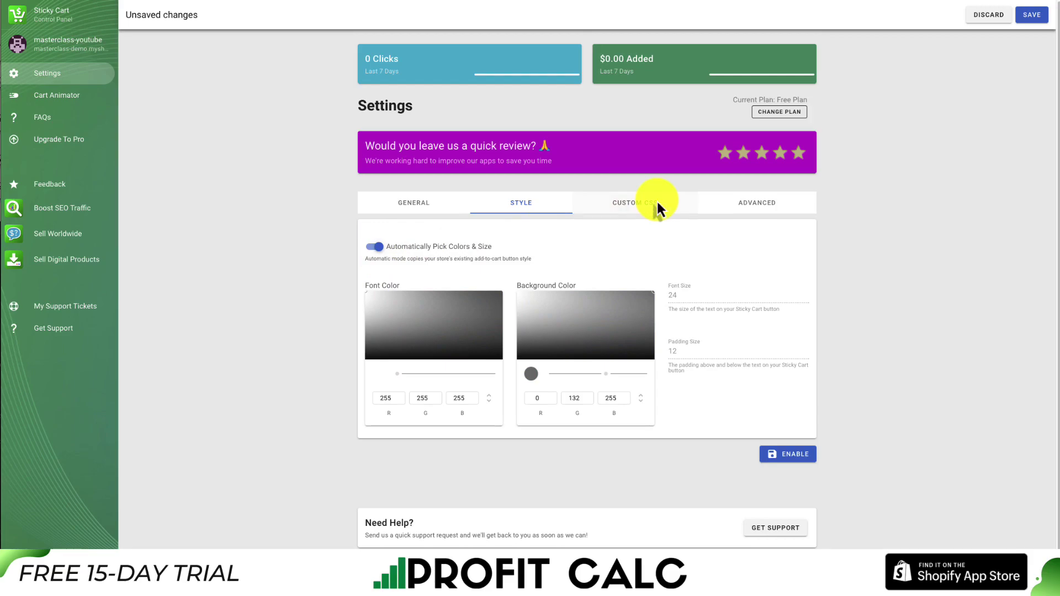
pyautogui.click(621, 212)
pyautogui.click(773, 213)
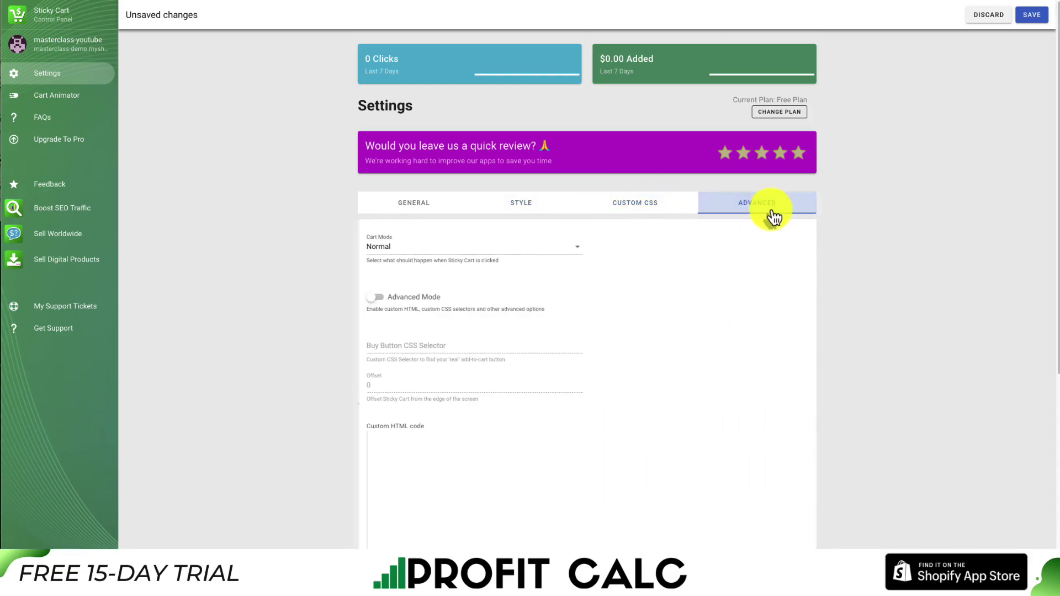
pyautogui.click(386, 250)
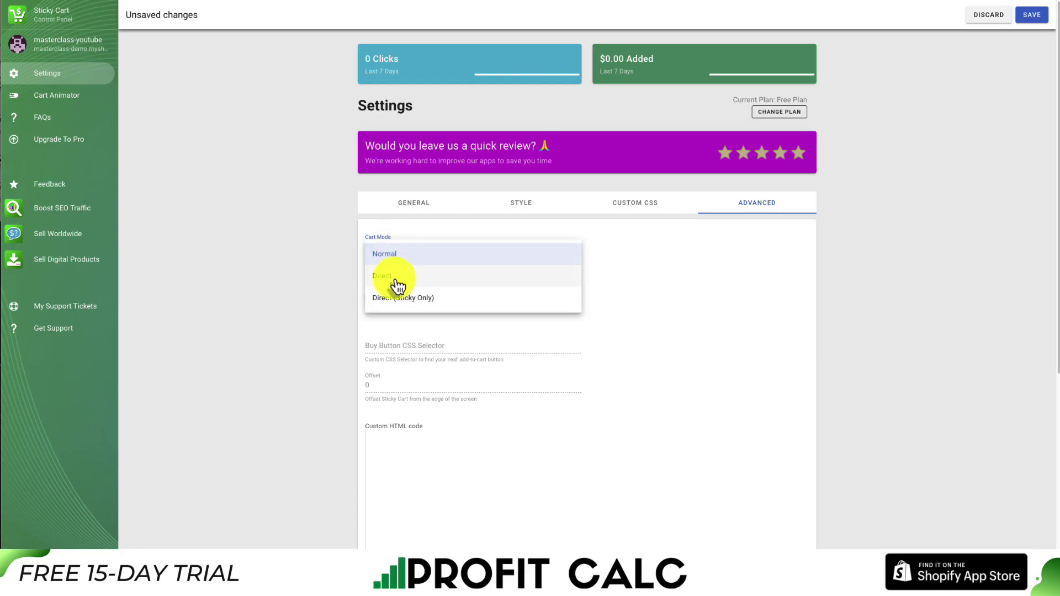
pyautogui.click(342, 303)
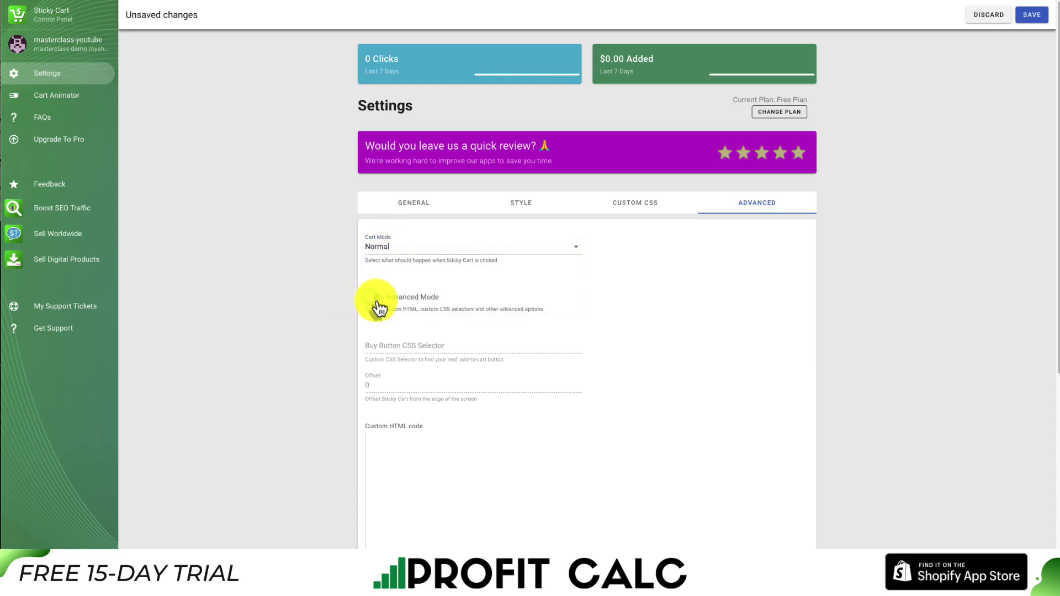
pyautogui.click(426, 212)
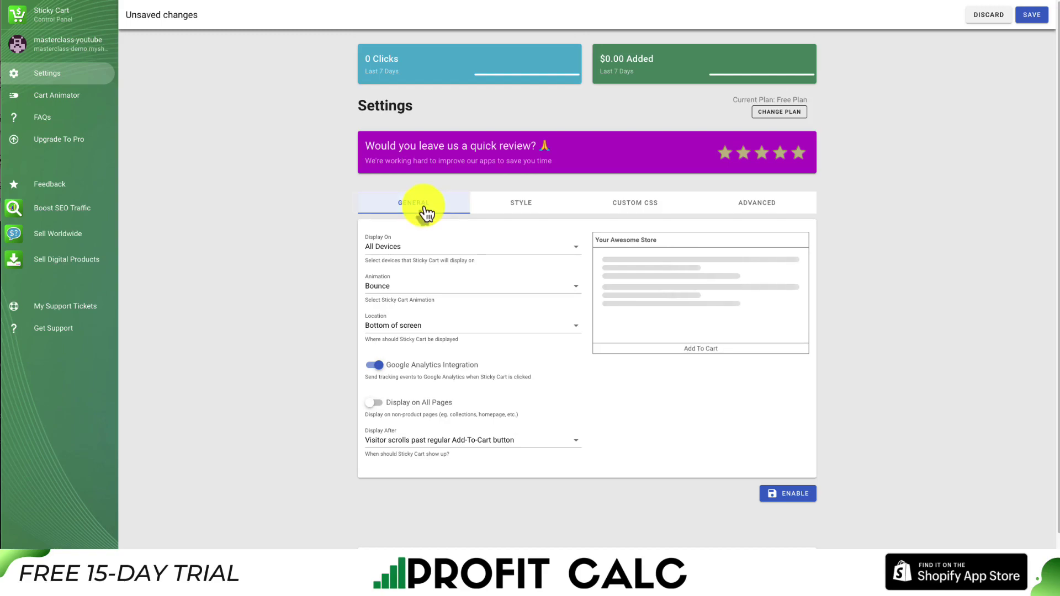
# - Save and enable the sticky cart, then preview the Outdoor Camping Bag page on the live storefront
pyautogui.click(795, 493)
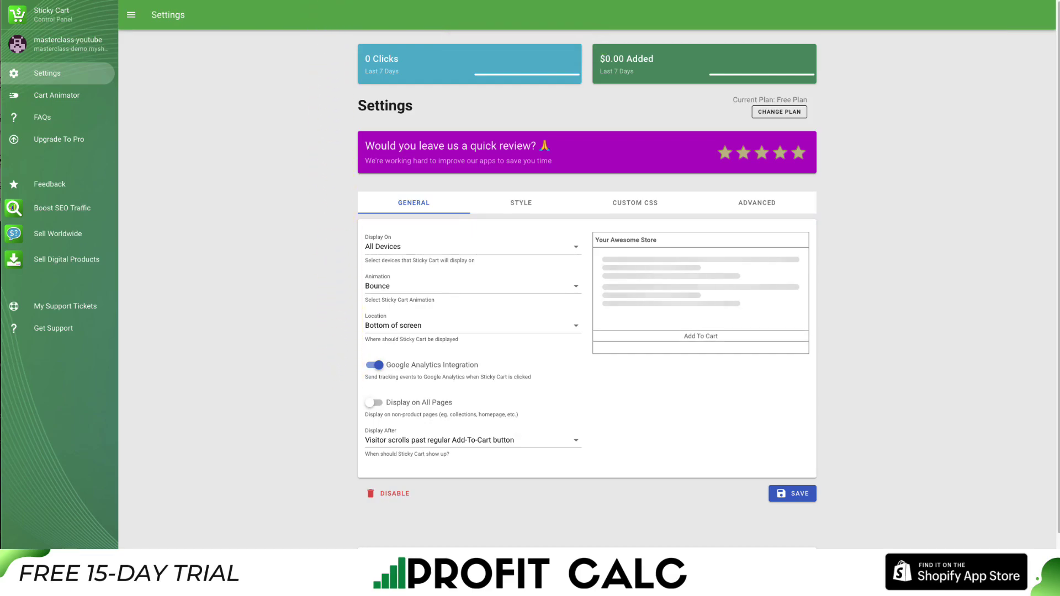
pyautogui.click(30, 65)
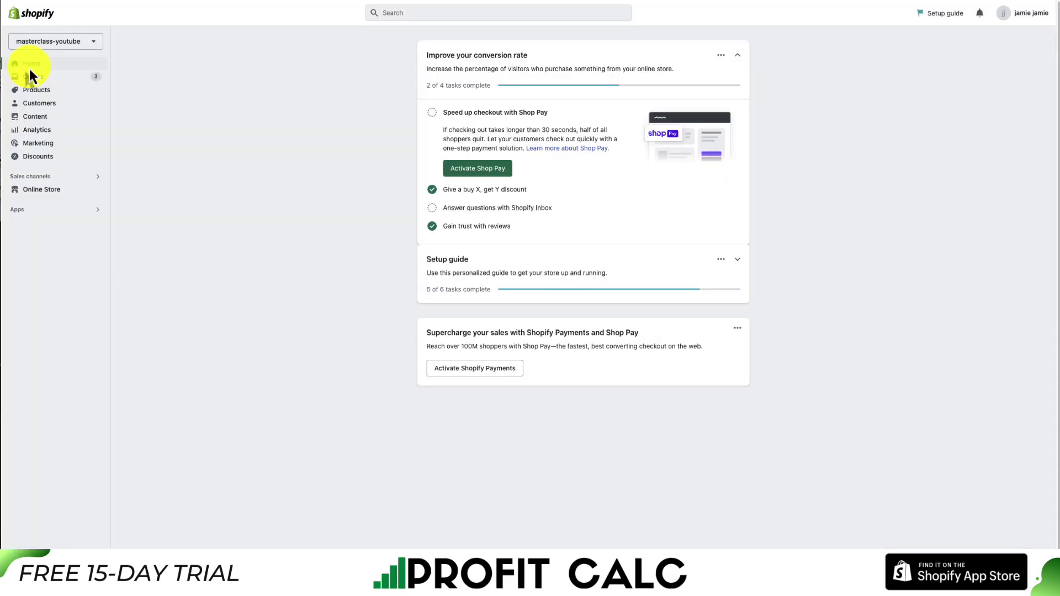
pyautogui.click(98, 190)
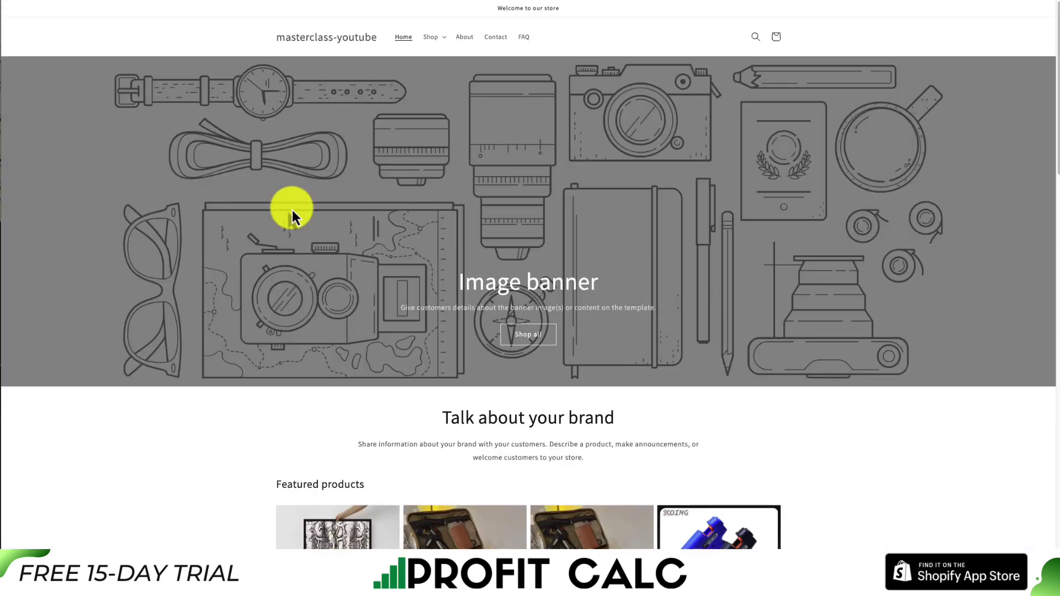
pyautogui.scroll(-5, 348, 300)
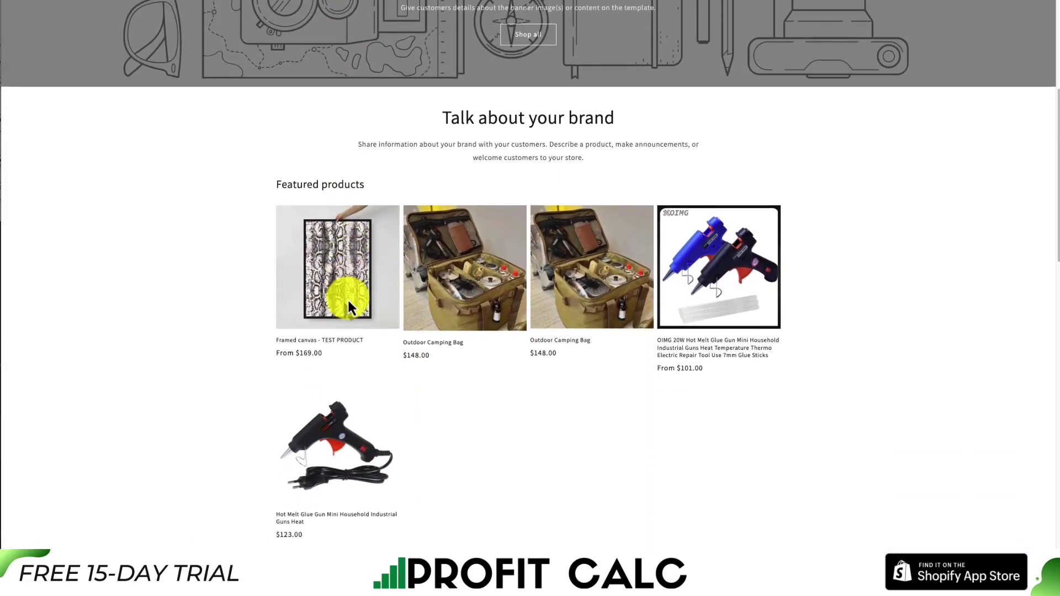
pyautogui.click(473, 339)
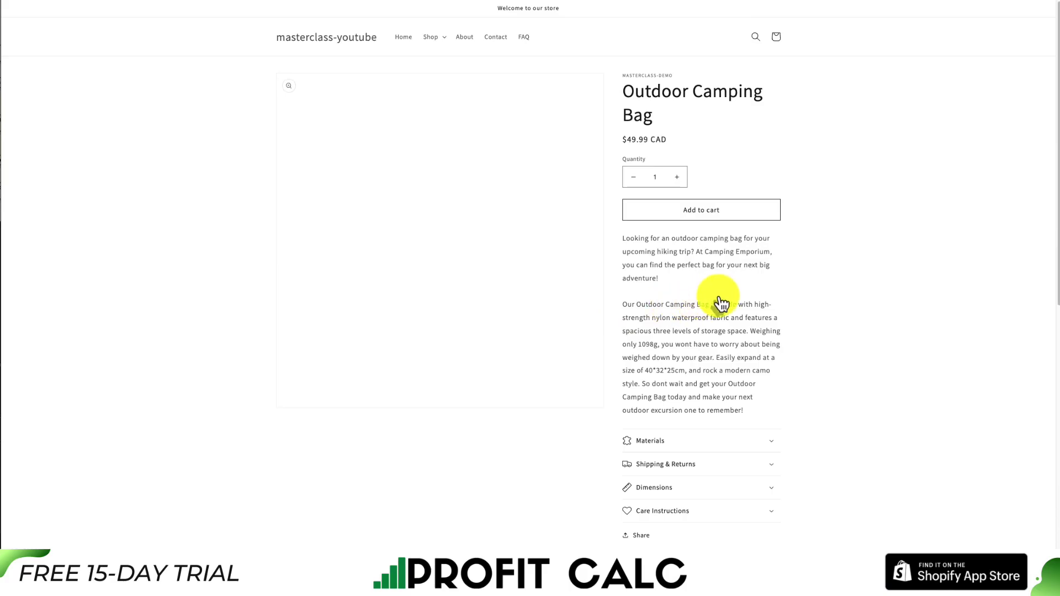
pyautogui.scroll(-6, 775, 293)
pyautogui.scroll(-1, 778, 293)
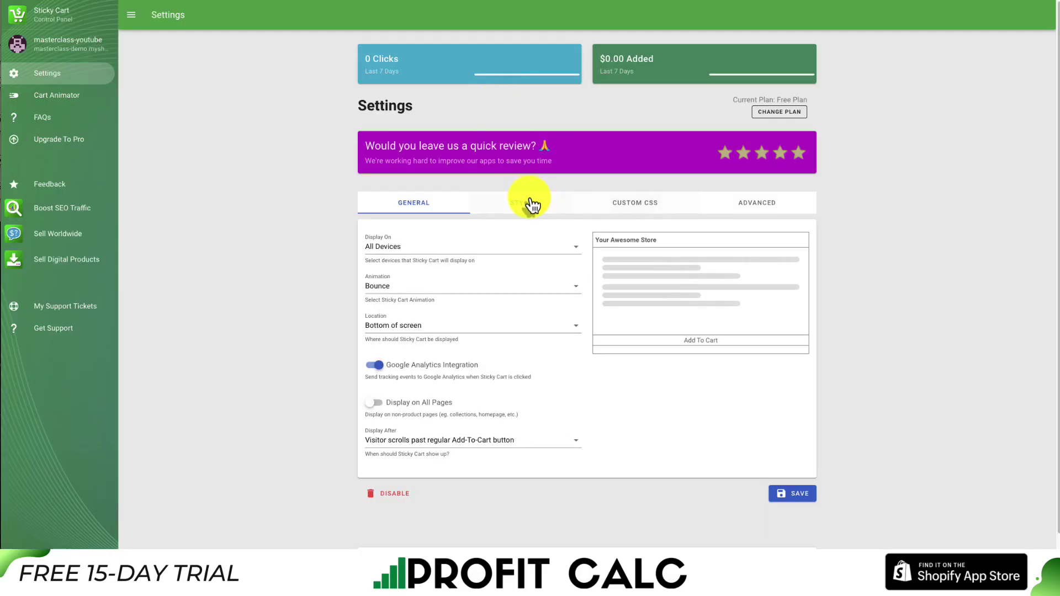
pyautogui.click(527, 205)
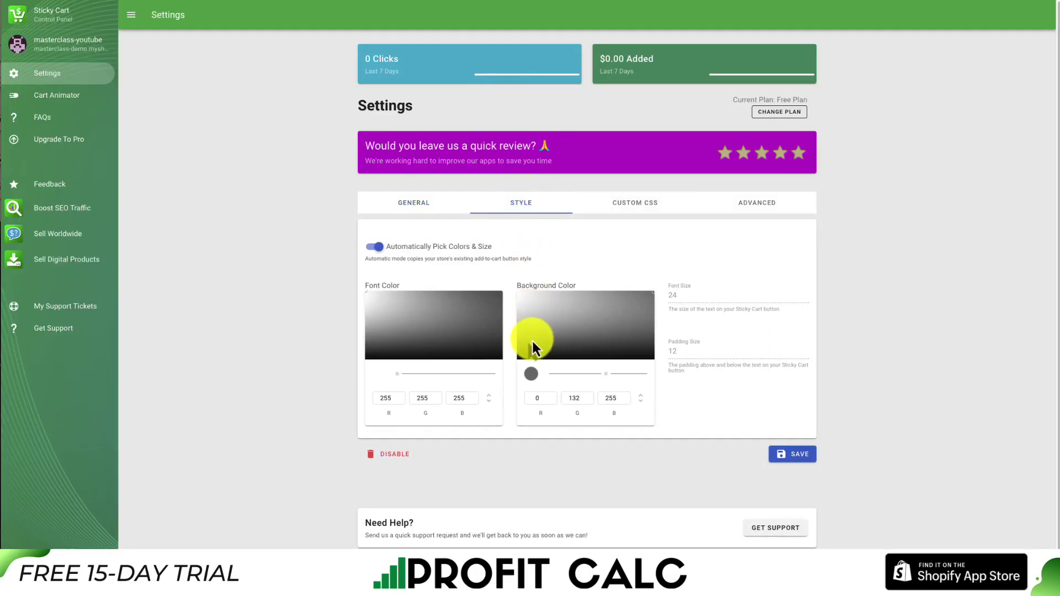
# - Turn off automatic colour matching and save a black background for the sticky bar
pyautogui.click(531, 378)
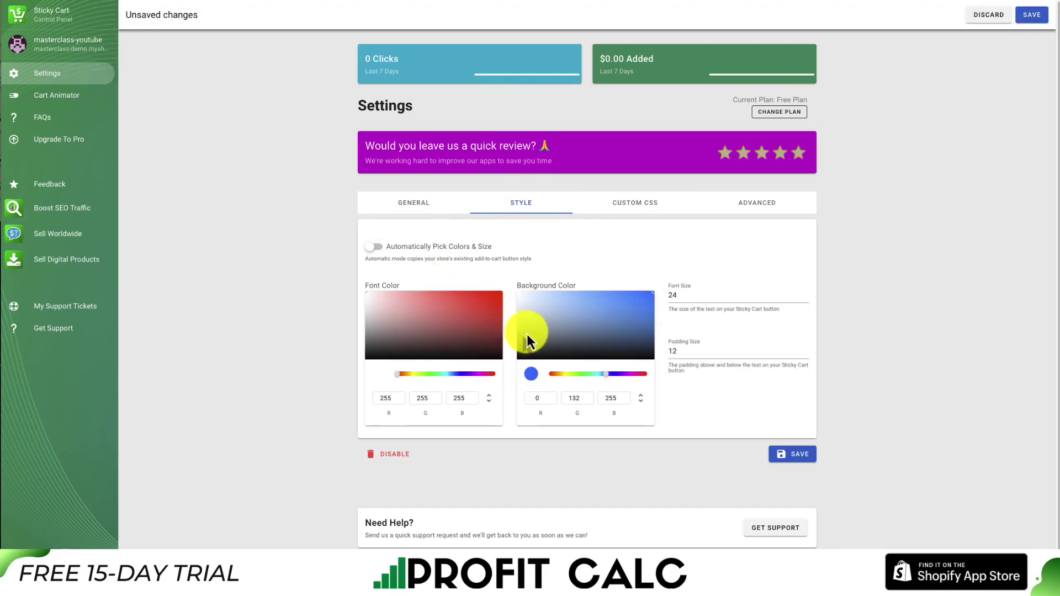
pyautogui.moveTo(527, 334); pyautogui.dragTo(501, 362)
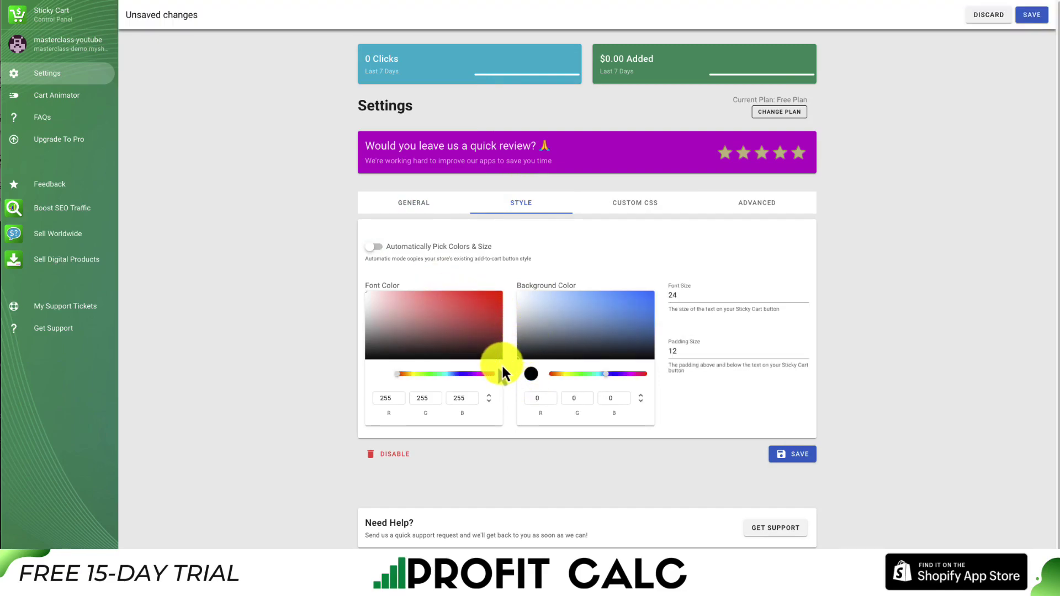
pyautogui.click(795, 454)
# - Set the bar's Location to Top of screen in General settings and save
pyautogui.click(398, 206)
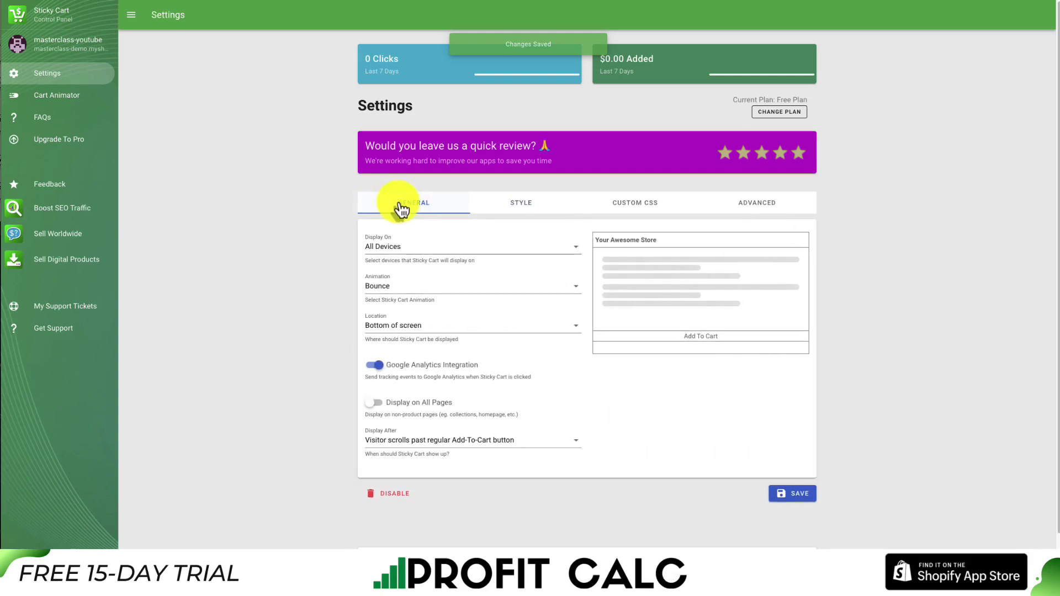
pyautogui.click(444, 330)
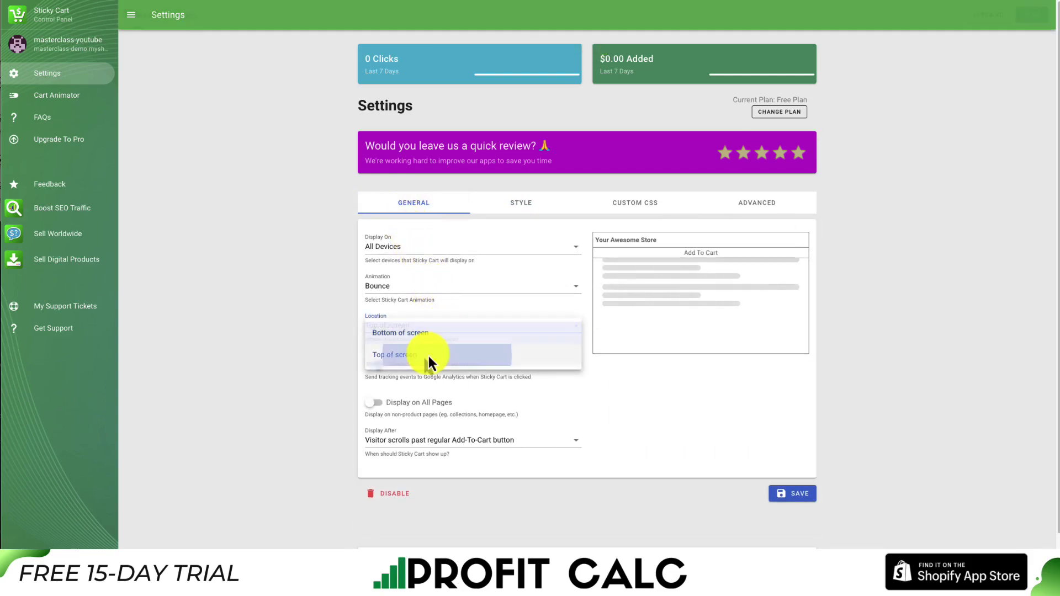
pyautogui.click(433, 358)
pyautogui.click(794, 495)
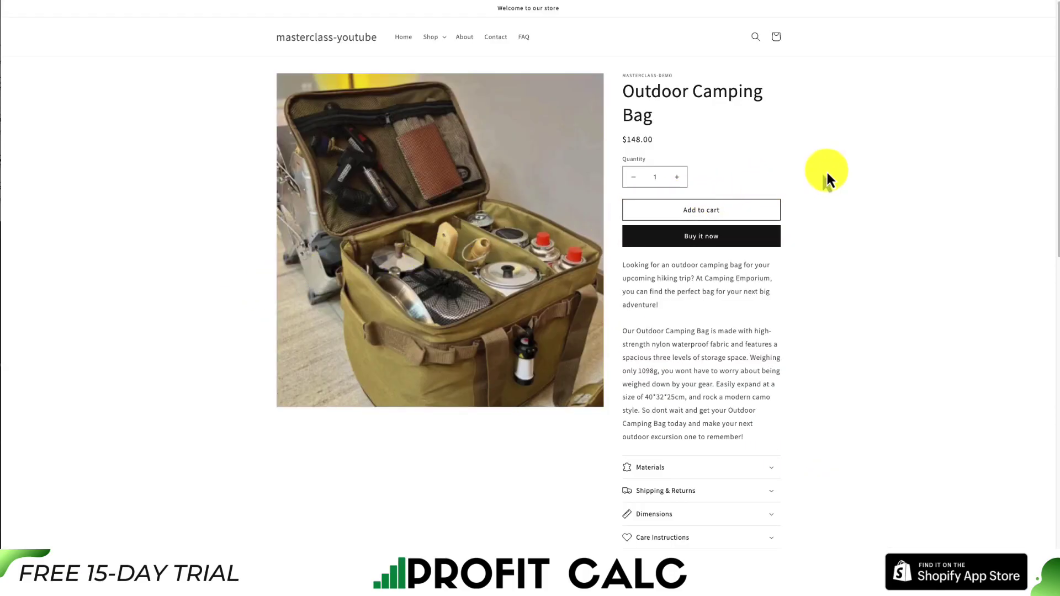
# - Add the Outdoor Camping Bag to the cart from the sticky top bar and close the cart popup
pyautogui.scroll(-5, 826, 170)
pyautogui.scroll(3, 825, 170)
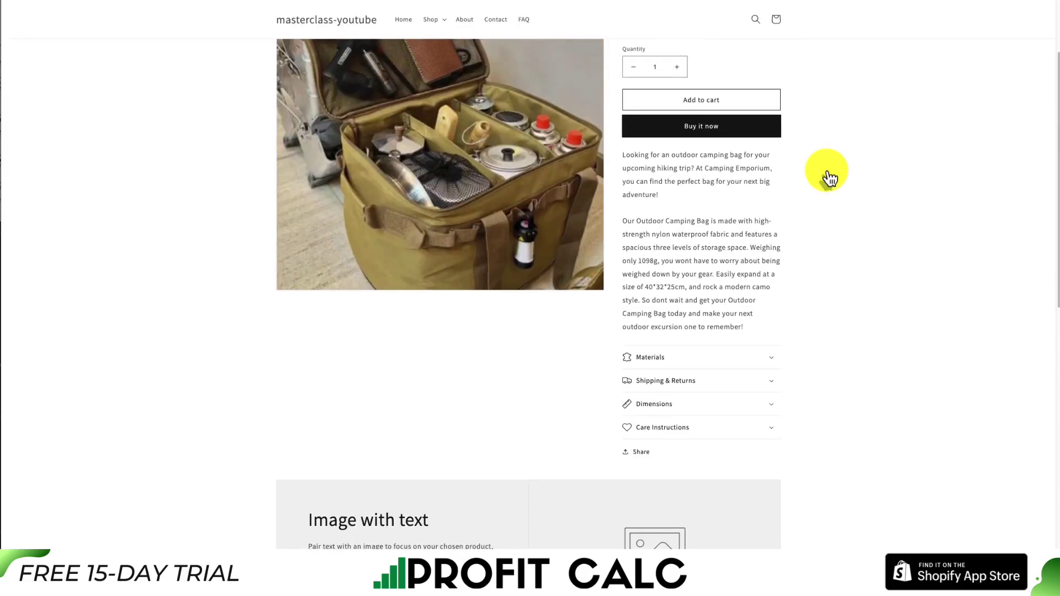
pyautogui.scroll(-4, 826, 172)
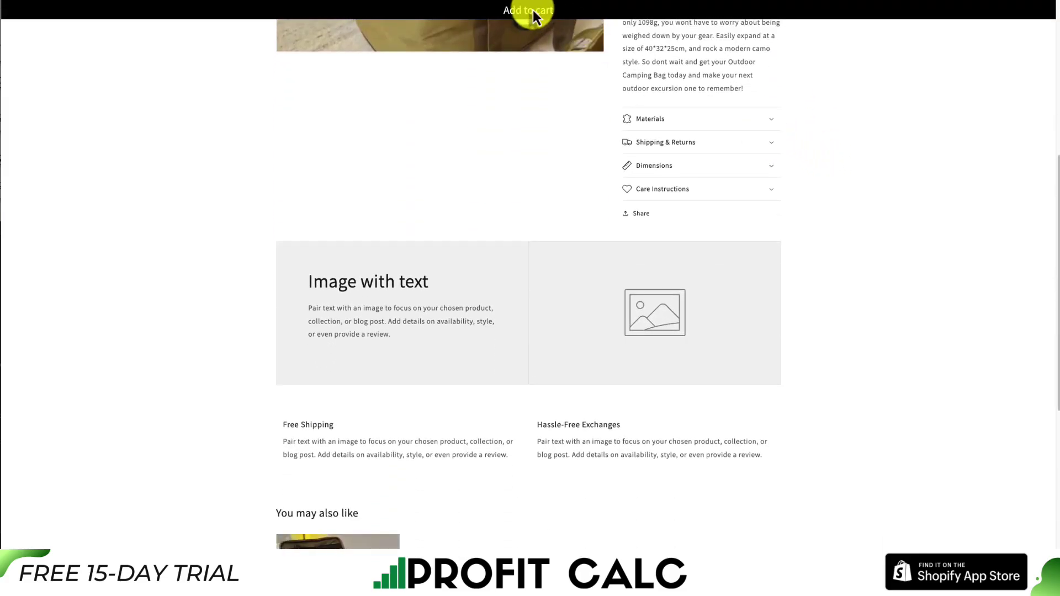
pyautogui.click(532, 10)
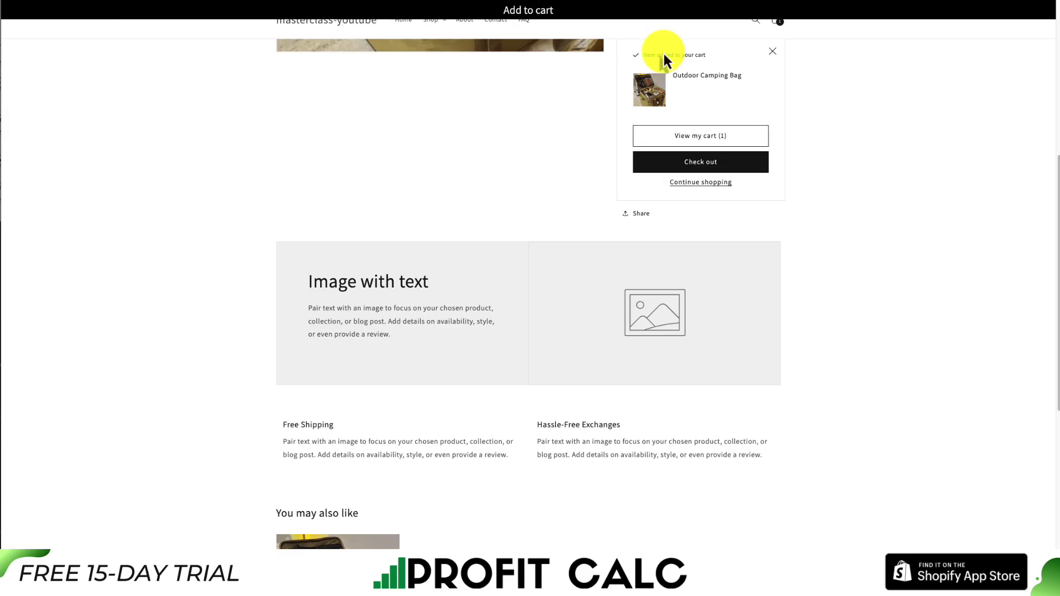
pyautogui.scroll(-4, 664, 54)
pyautogui.scroll(5, 679, 51)
pyautogui.click(807, 135)
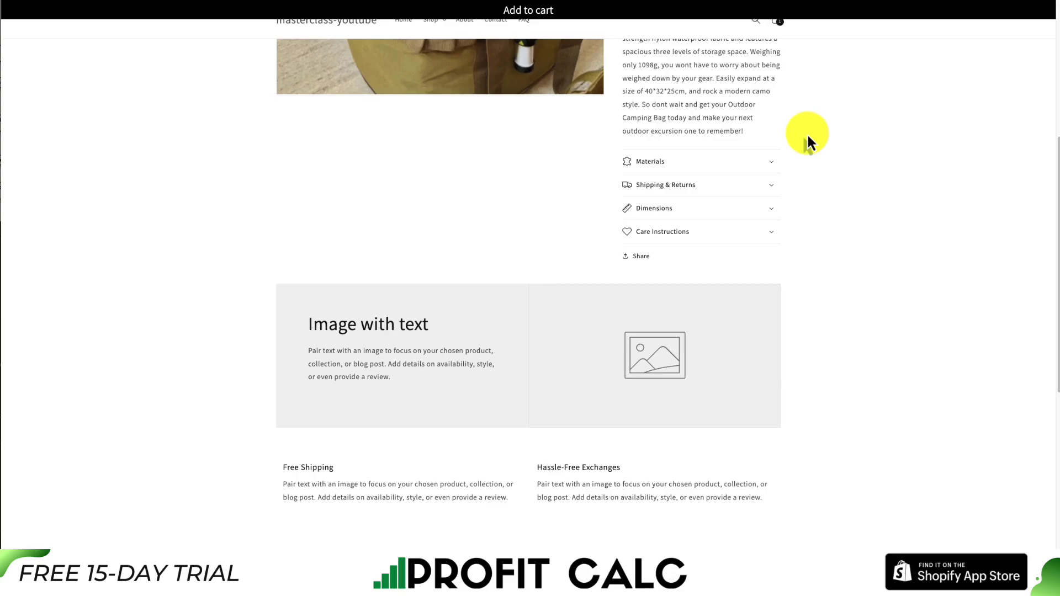
pyautogui.scroll(5, 807, 134)
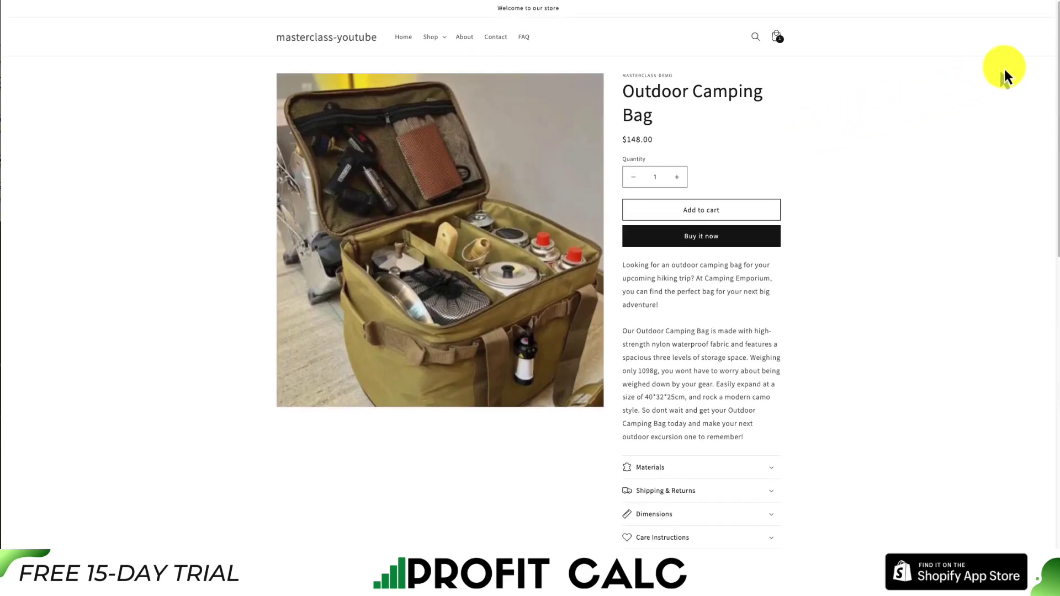
pyautogui.moveTo(1055, 60); pyautogui.dragTo(1051, 147)
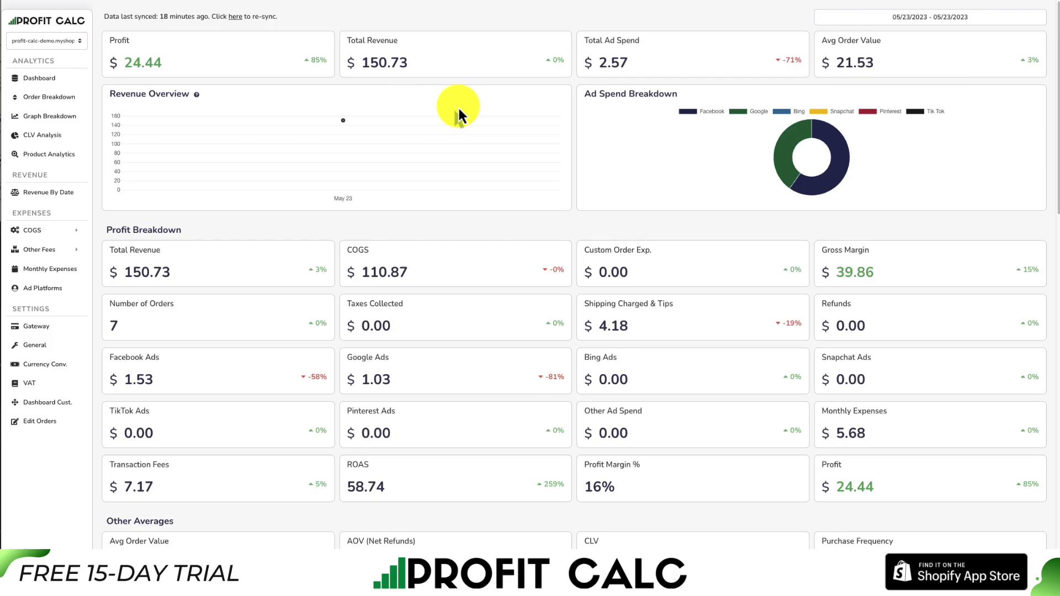
# - Switch the Profit Calc dashboard to the Last 7 Days preset (05/17/2023–05/23/2023)
pyautogui.click(923, 18)
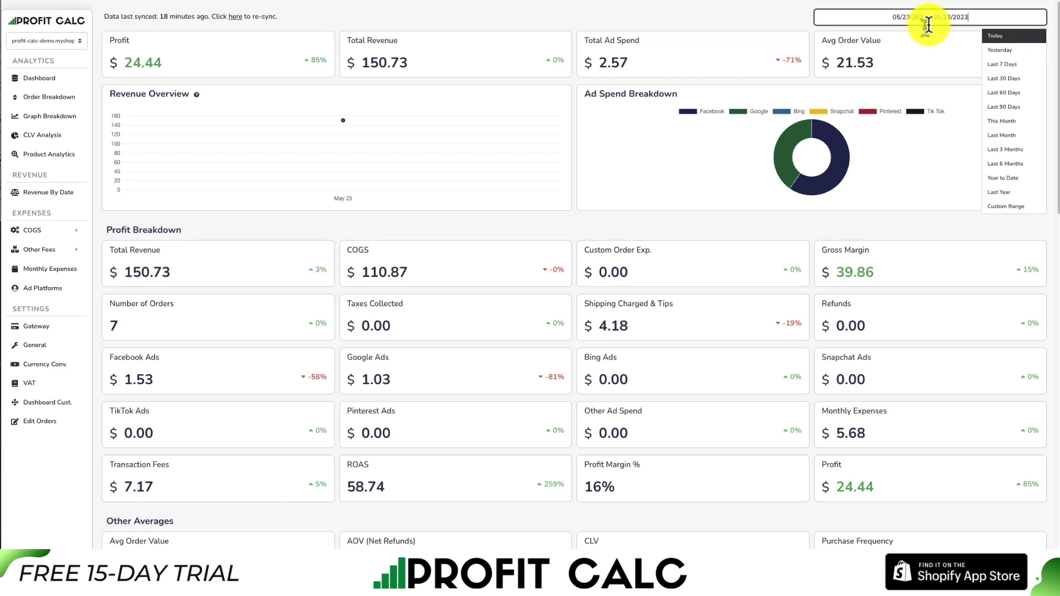
pyautogui.click(996, 73)
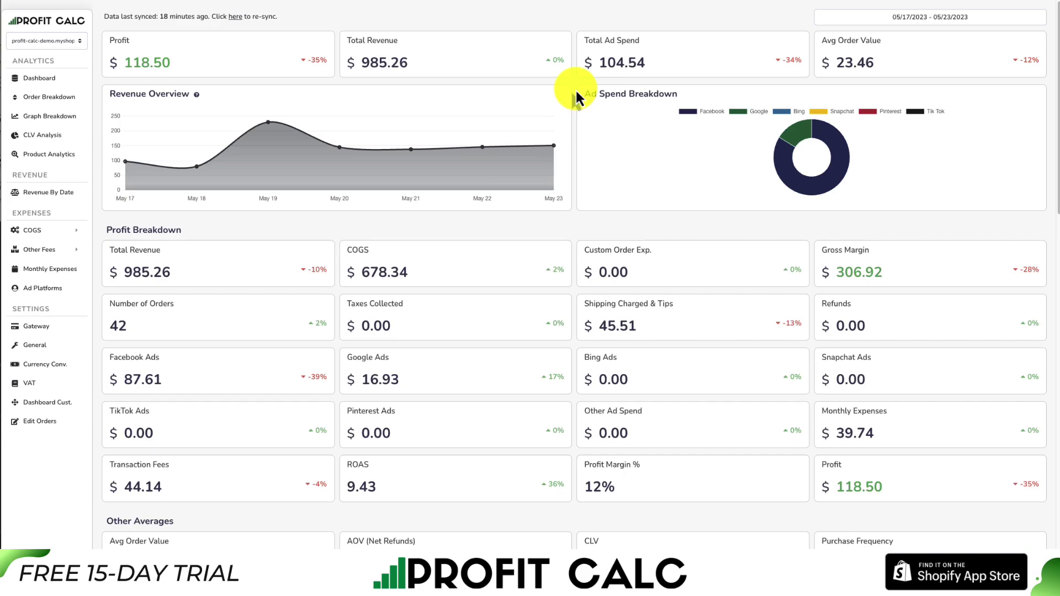
pyautogui.moveTo(1044, 105)
pyautogui.mouseDown()
pyautogui.moveTo(1053, 402)
pyautogui.moveTo(1055, 110)
pyautogui.mouseUp()
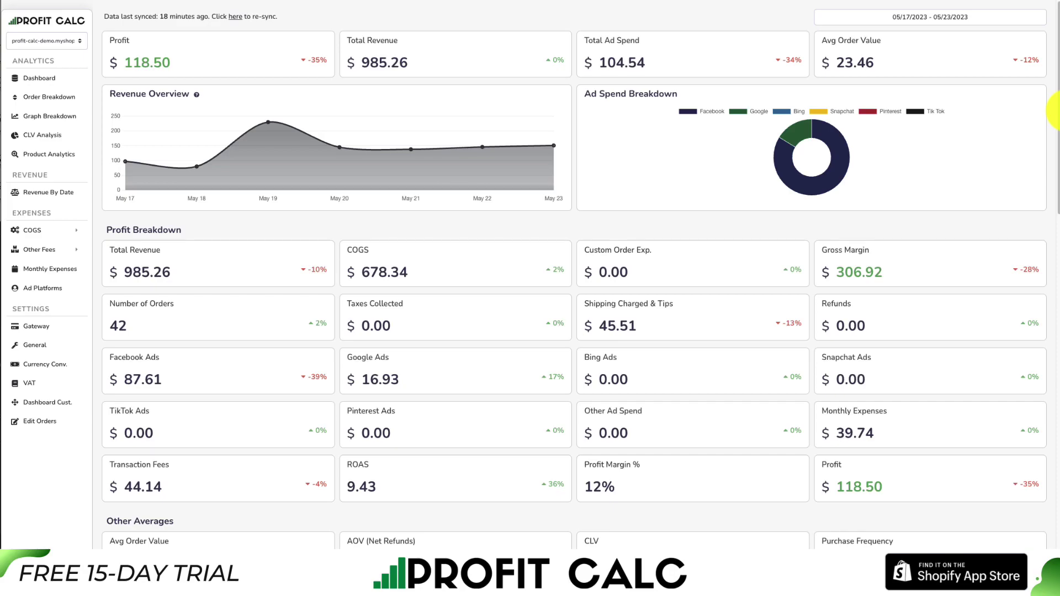